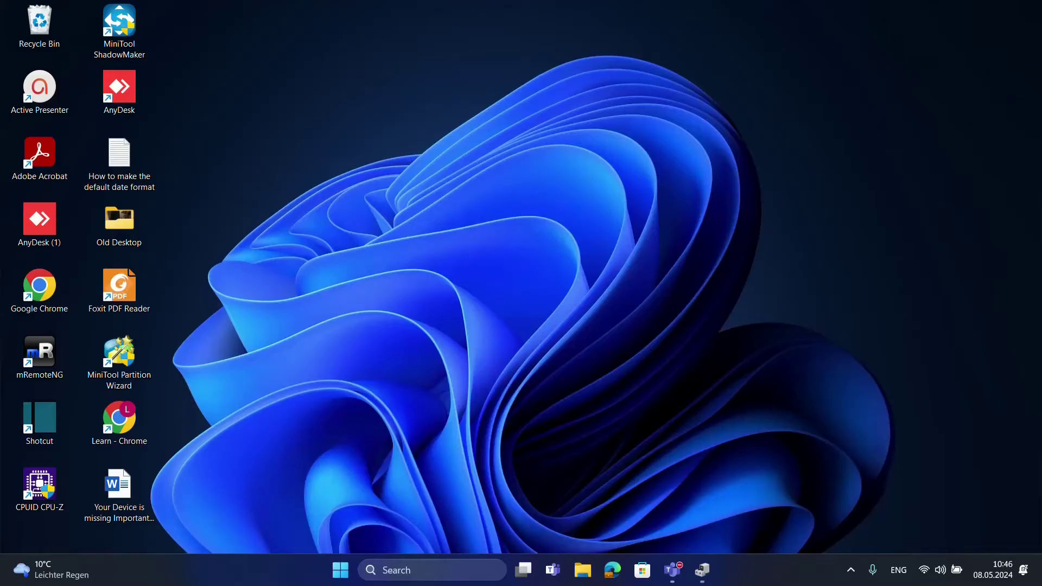
# Step: Launch the On-Screen Keyboard from a search for 'on' and move it beside the search panel
pyautogui.click(451, 570)
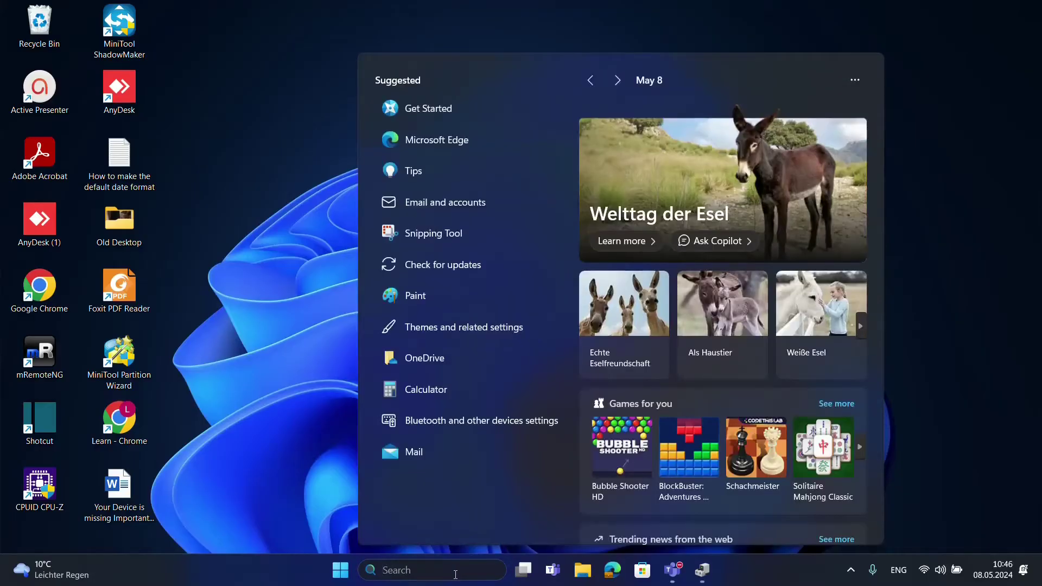
pyautogui.write('on')
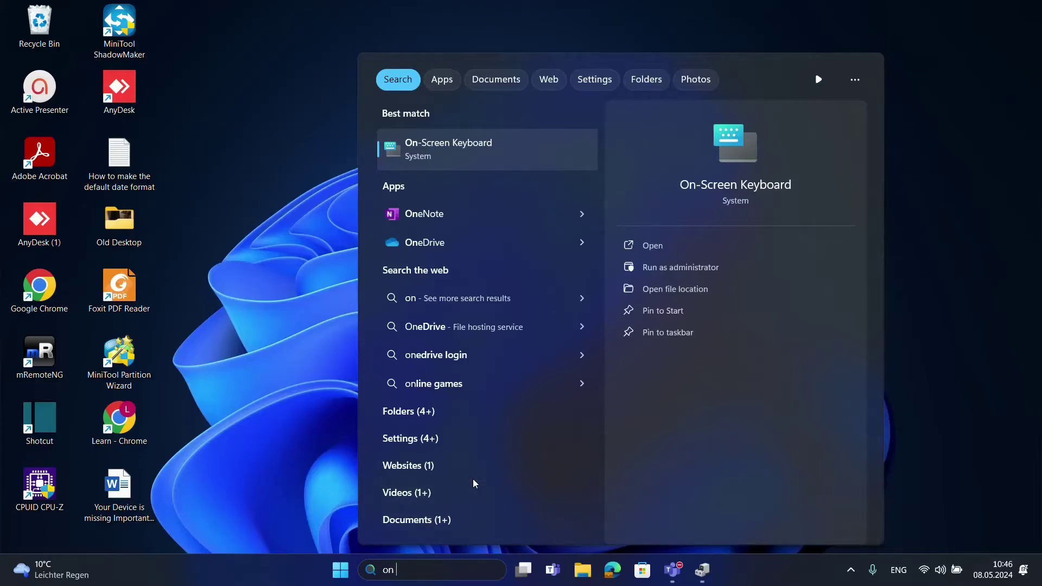
pyautogui.click(450, 141)
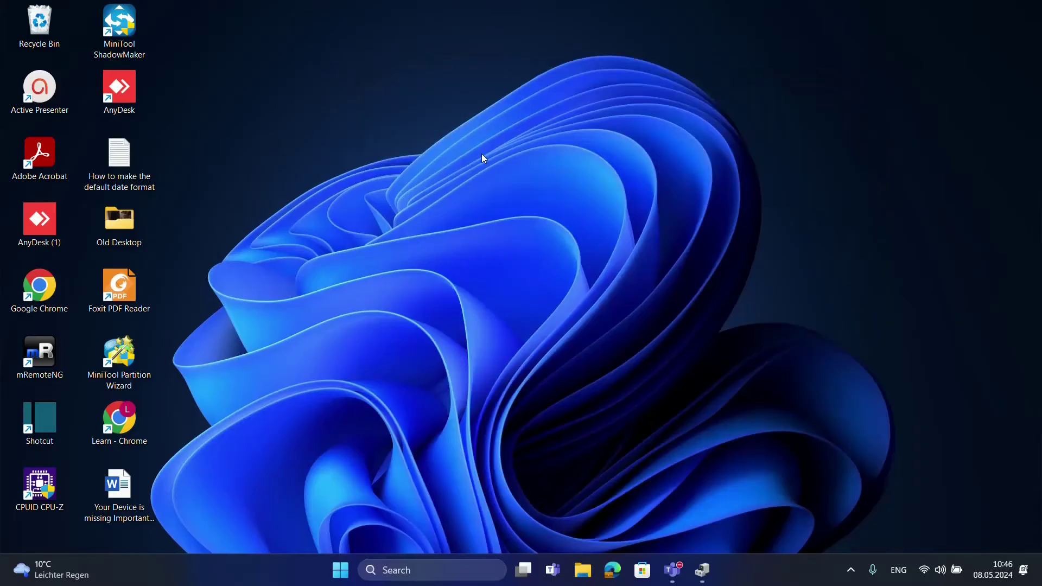
pyautogui.moveTo(455, 160); pyautogui.dragTo(488, 150)
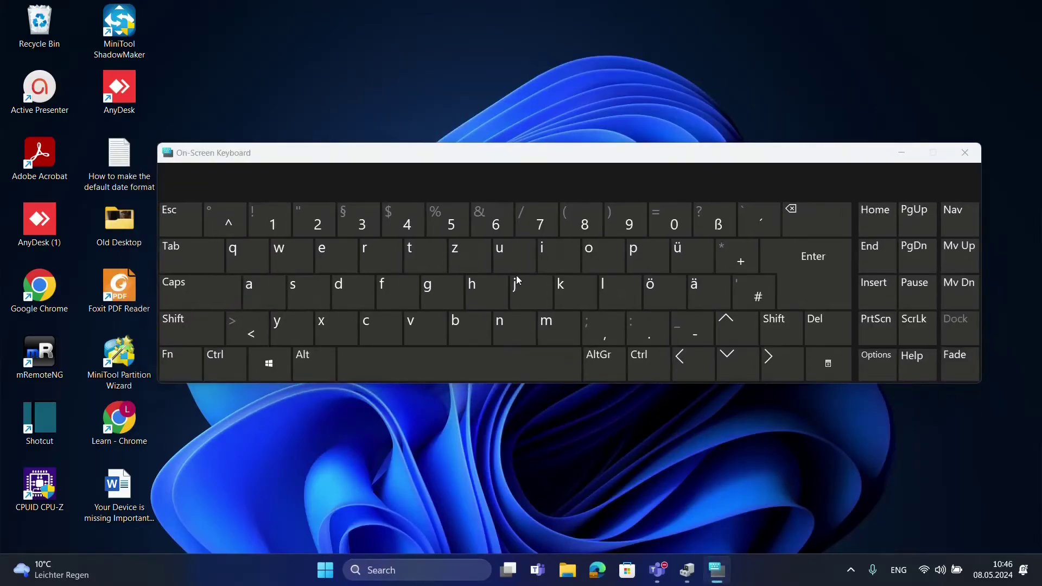
pyautogui.click(412, 567)
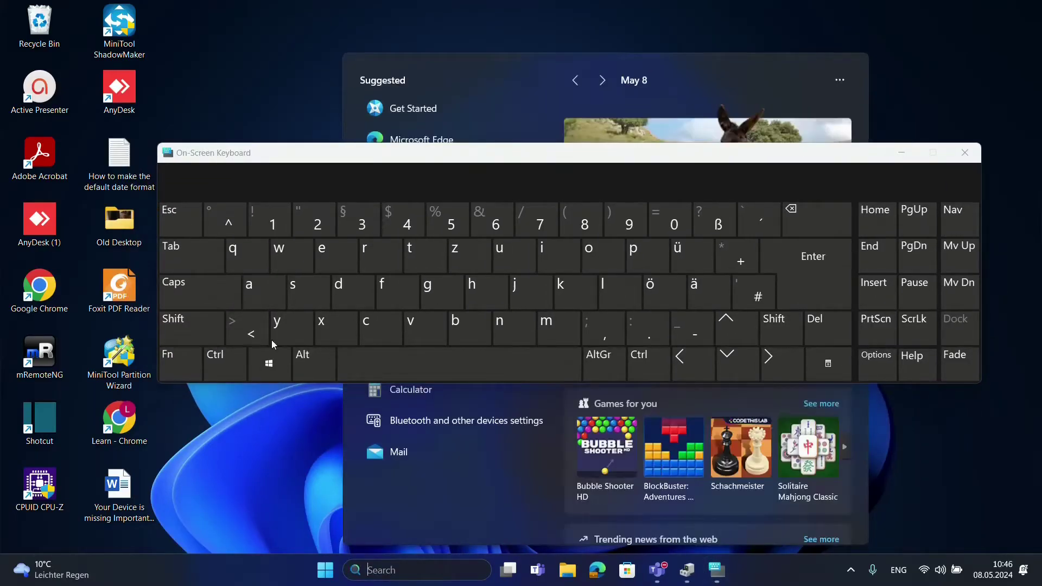
pyautogui.moveTo(356, 155); pyautogui.dragTo(425, 158)
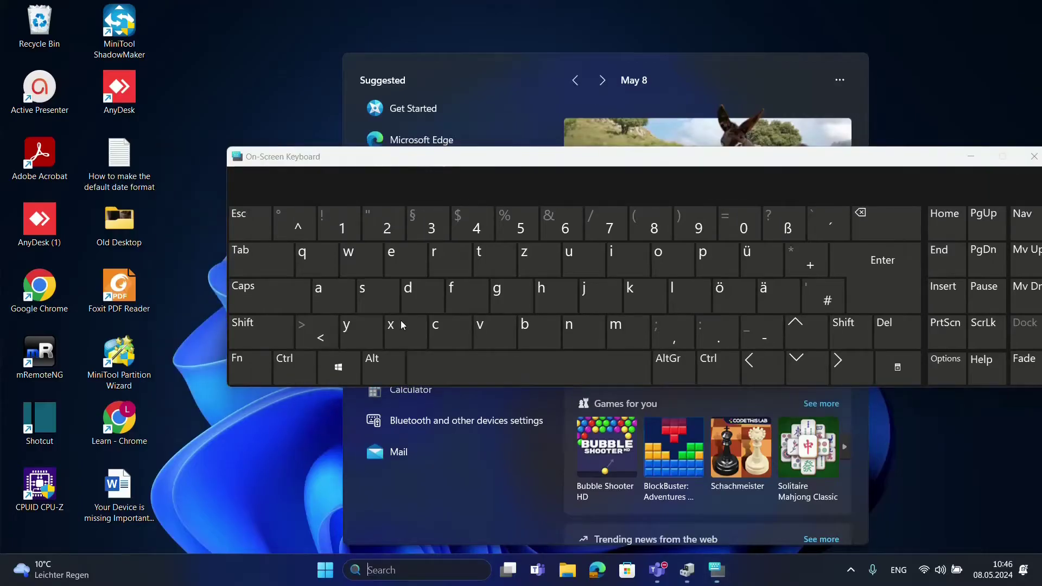
# Step: Enter 'settings' into Windows search with the virtual keys, then minimize the keyboard
pyautogui.click(484, 253)
pyautogui.click(449, 258)
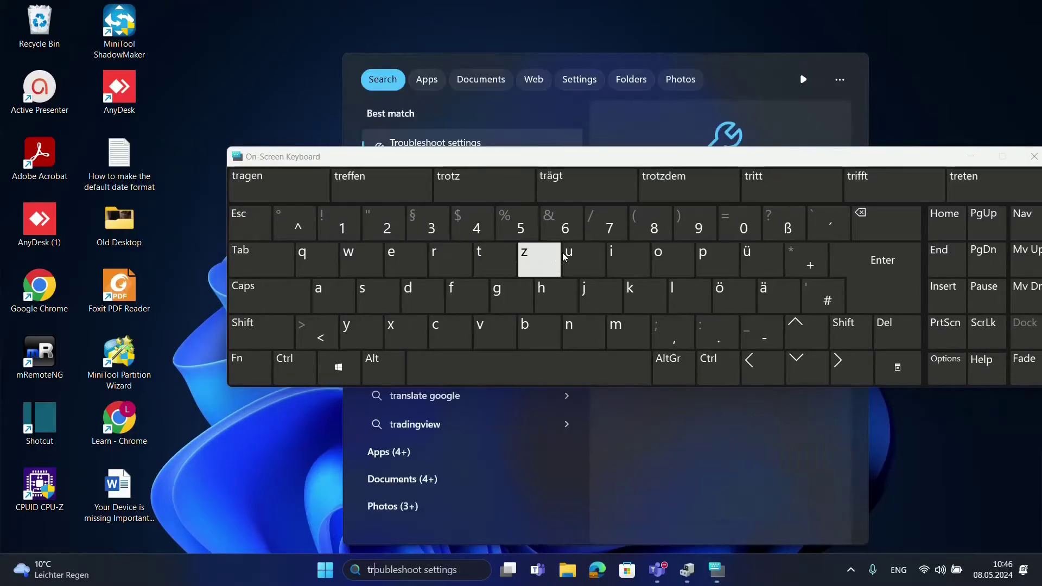
pyautogui.click(887, 222)
pyautogui.click(886, 222)
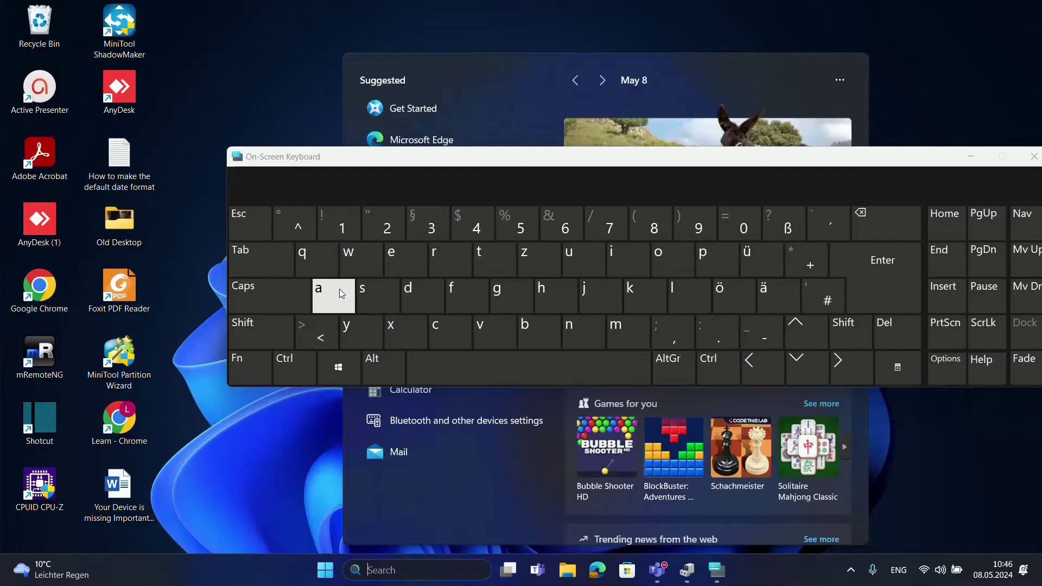
pyautogui.click(369, 291)
pyautogui.click(401, 257)
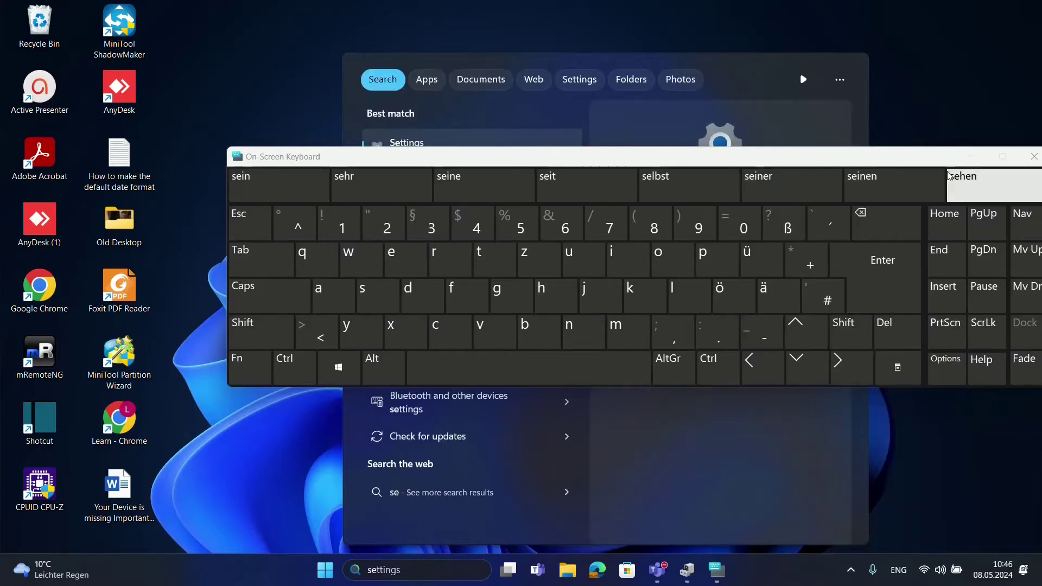
pyautogui.click(971, 157)
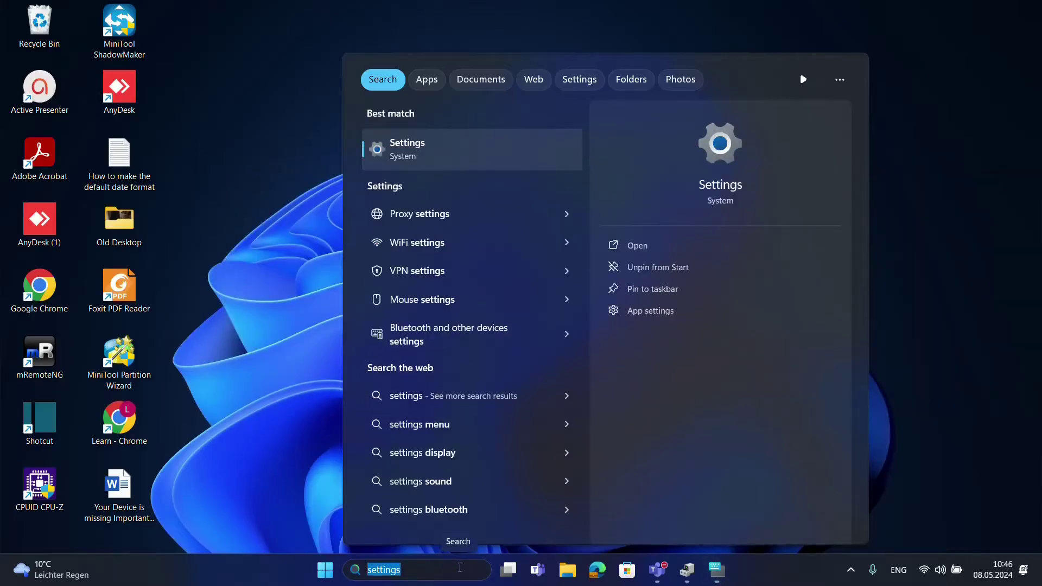
# Step: Open Control Panel from search and filter it for 'keyboard'
pyautogui.write('control panel')
pyautogui.press('Return')
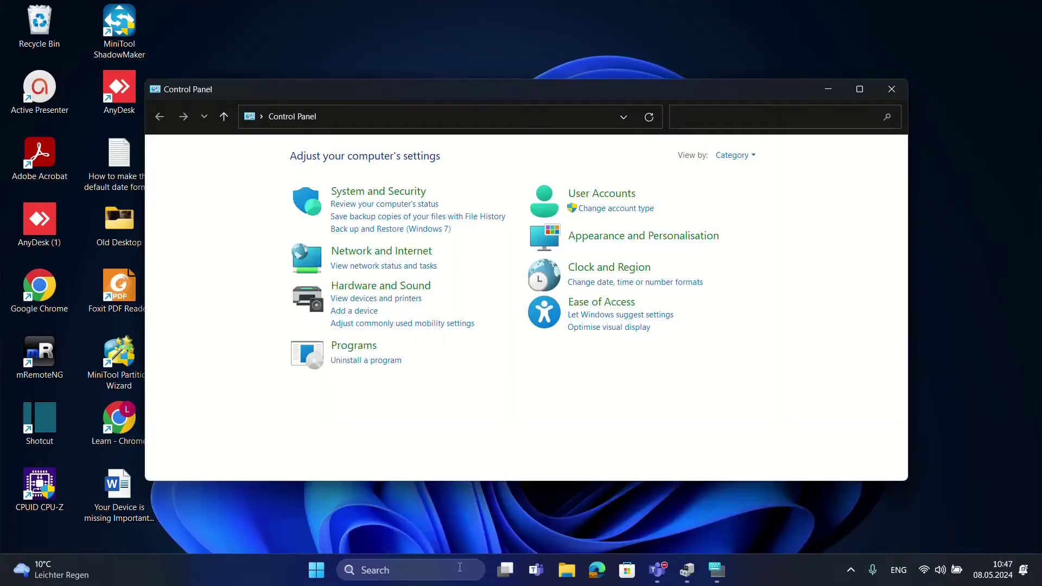
pyautogui.click(738, 118)
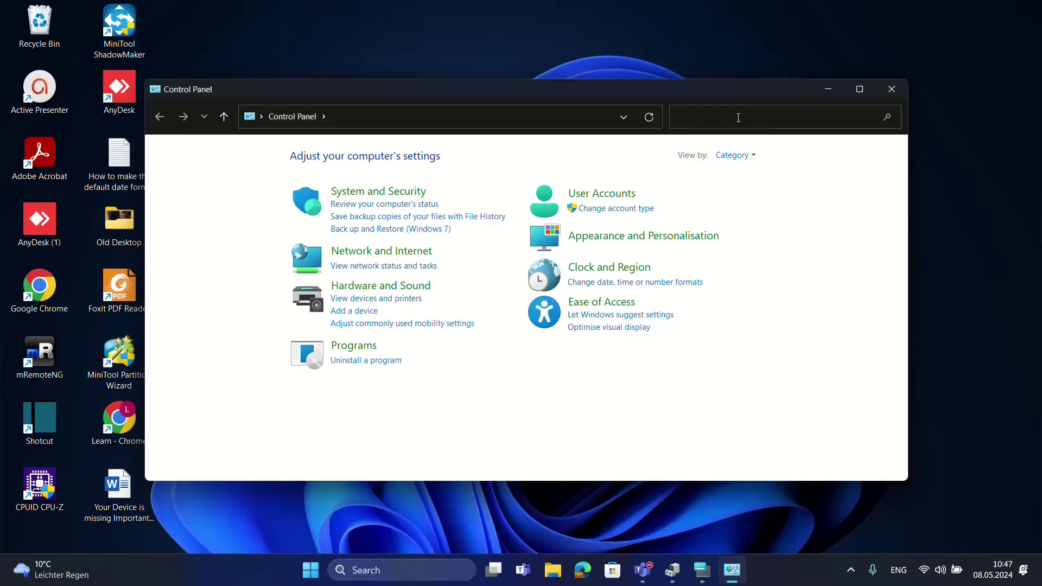
pyautogui.write('keyboard')
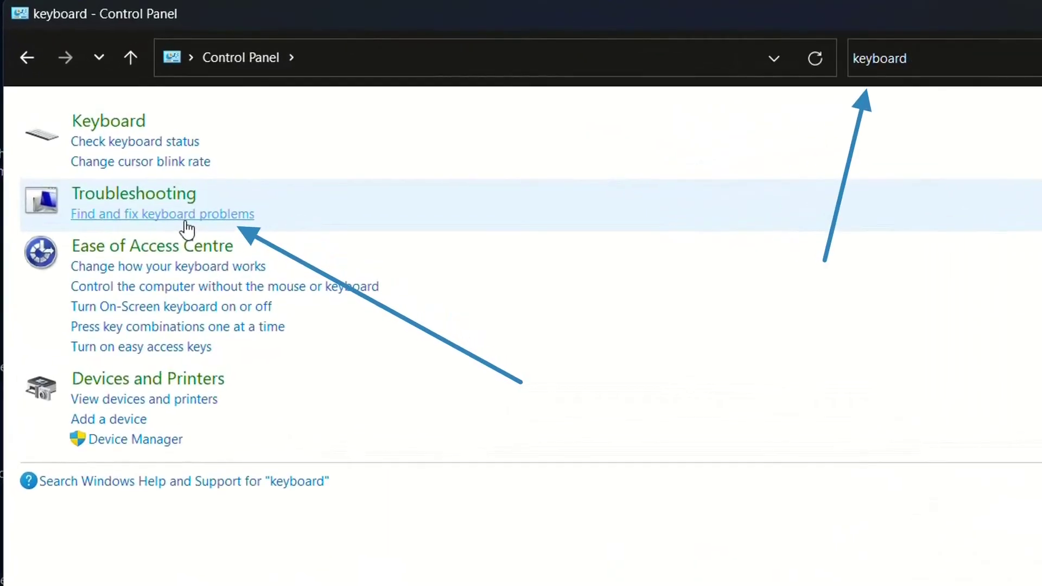
# Step: Run the 'Find and fix keyboard problems' troubleshooter, which needed no changes, and close it
pyautogui.click(186, 217)
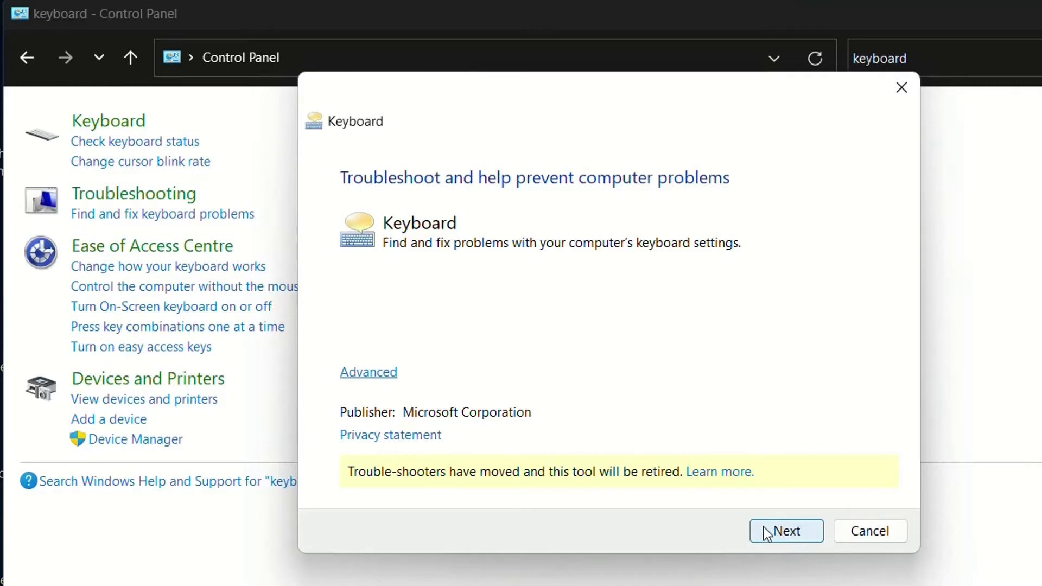
pyautogui.click(765, 529)
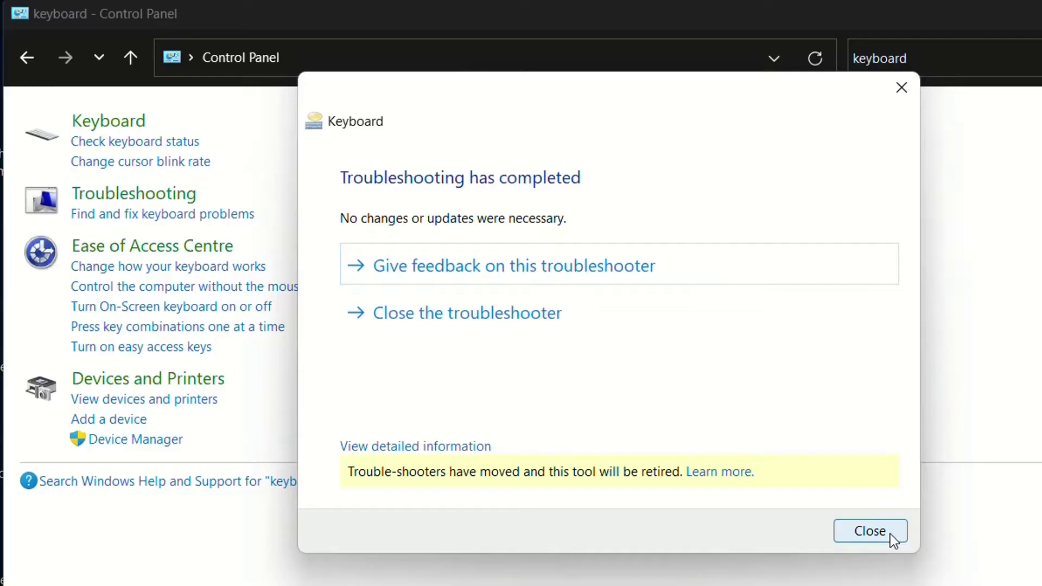
pyautogui.click(890, 534)
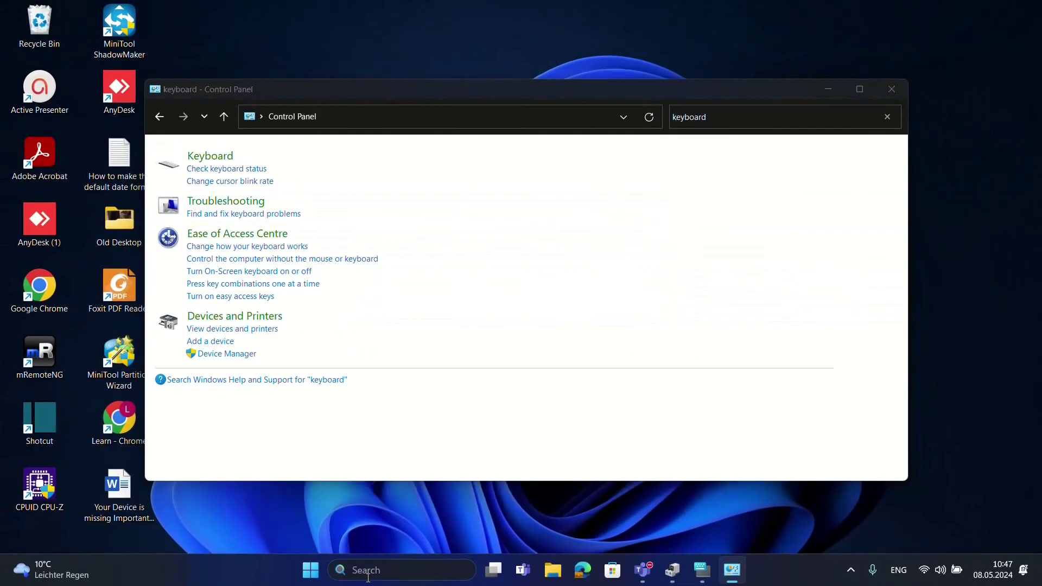
# Step: Close Control Panel and open the Start button's quick-link menu of system tools
pyautogui.click(369, 575)
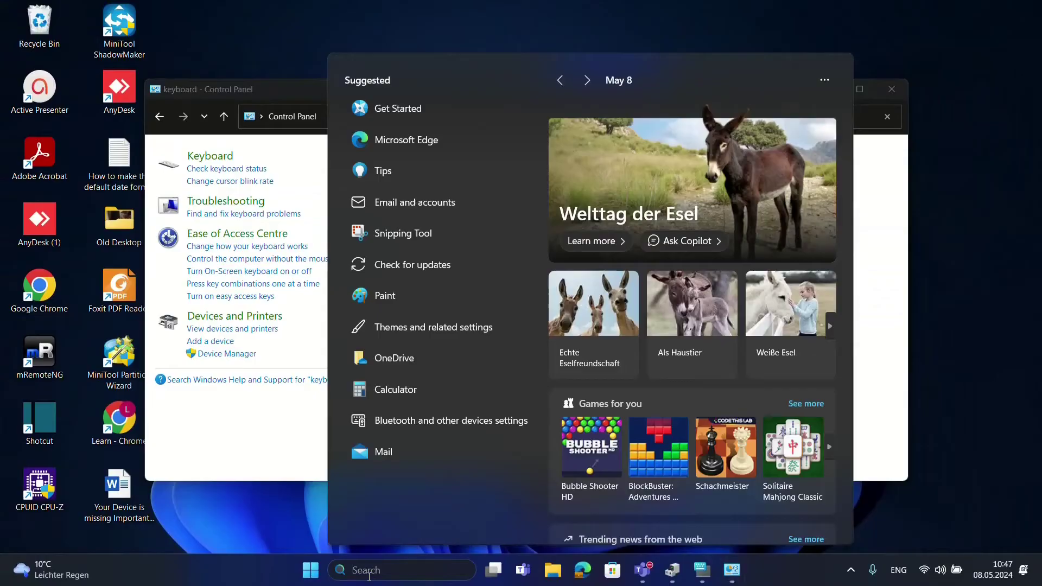
pyautogui.write('tro')
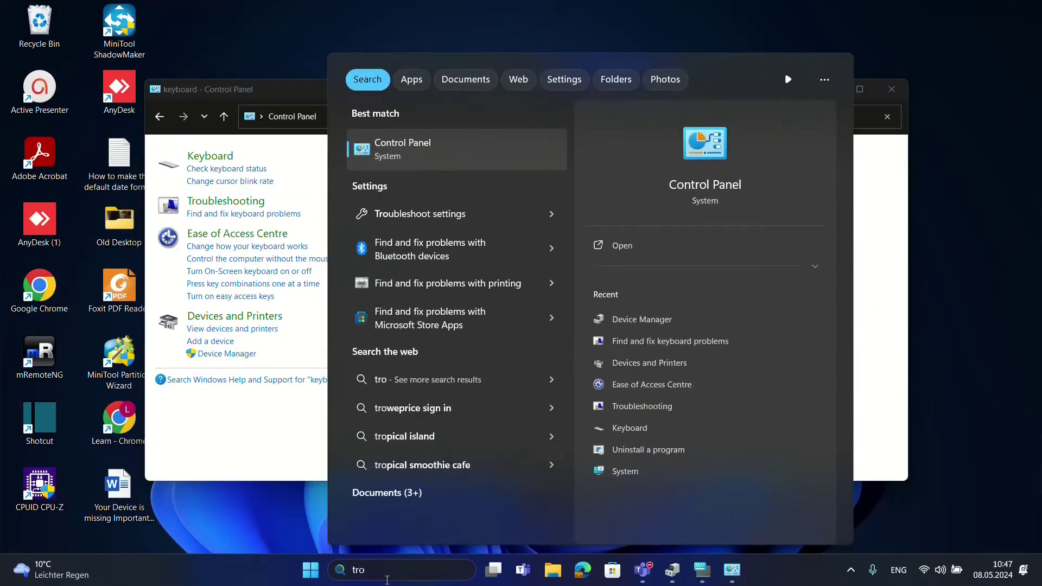
pyautogui.click(288, 446)
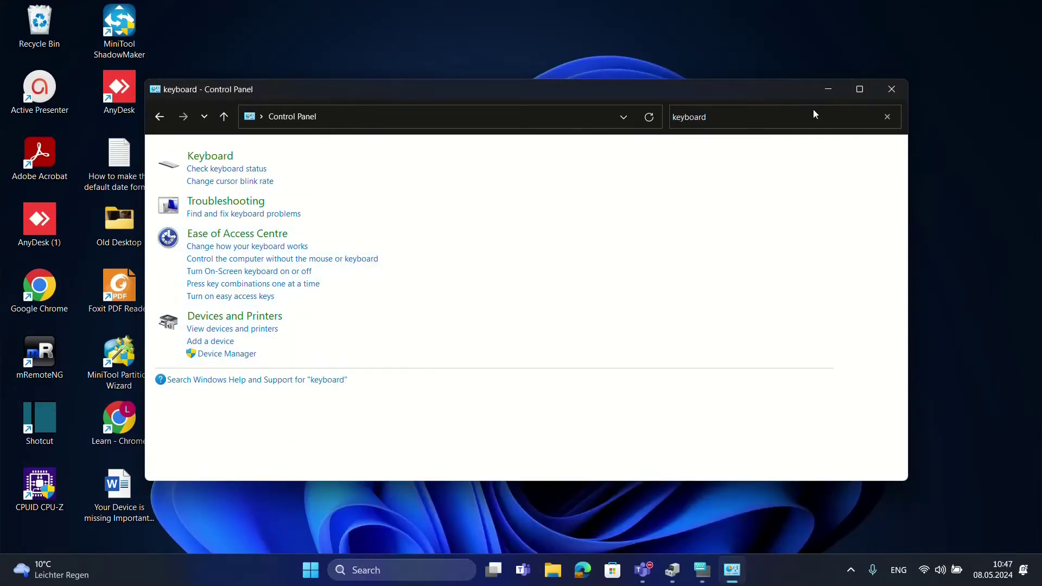
pyautogui.click(891, 89)
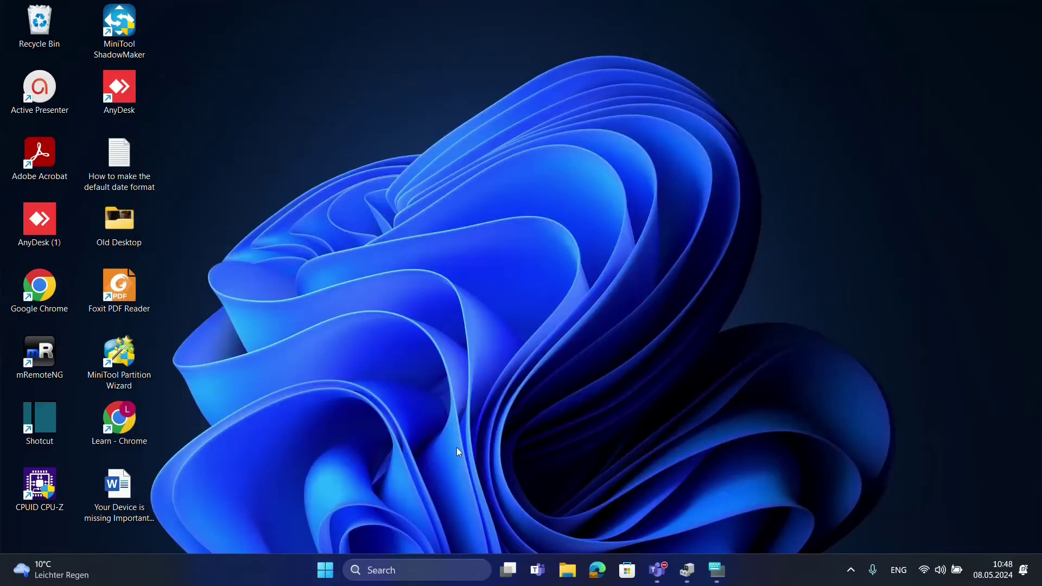
pyautogui.rightClick(327, 574)
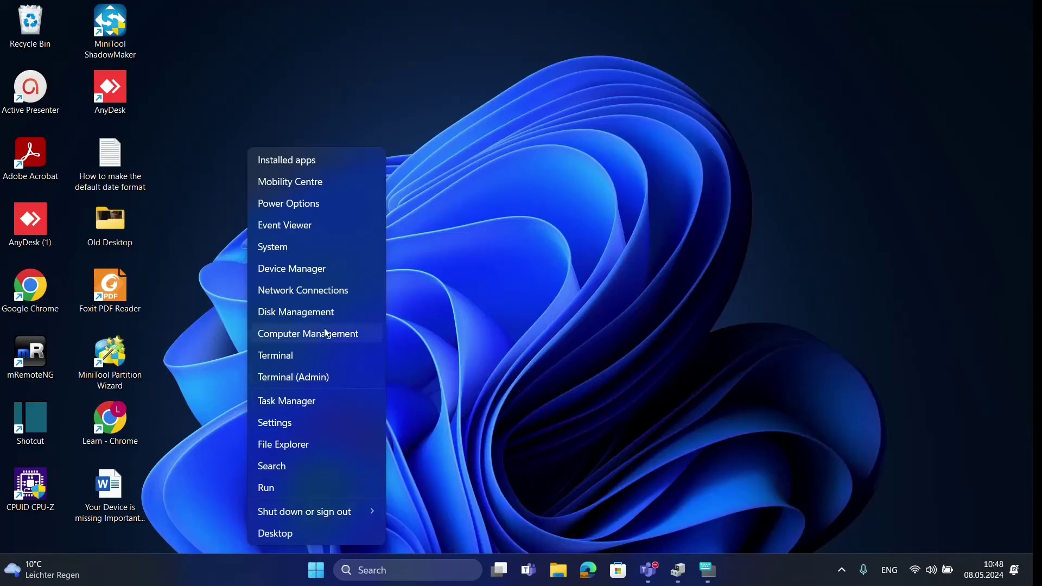
# Step: Open Device Manager maximized, expand Keyboards and select Standard PS/2 Keyboard
pyautogui.click(375, 278)
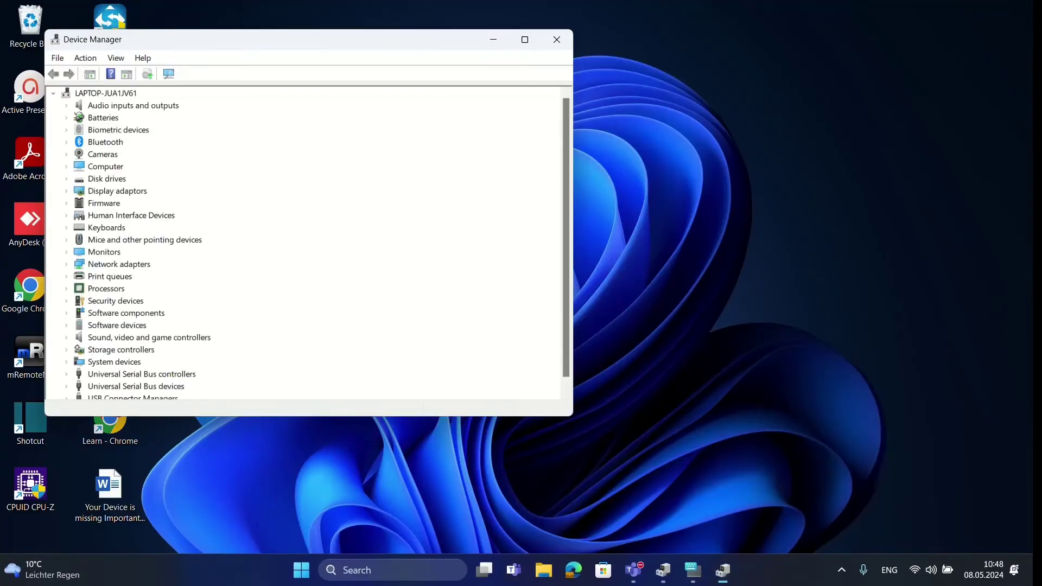
pyautogui.click(393, 568)
pyautogui.write('device m')
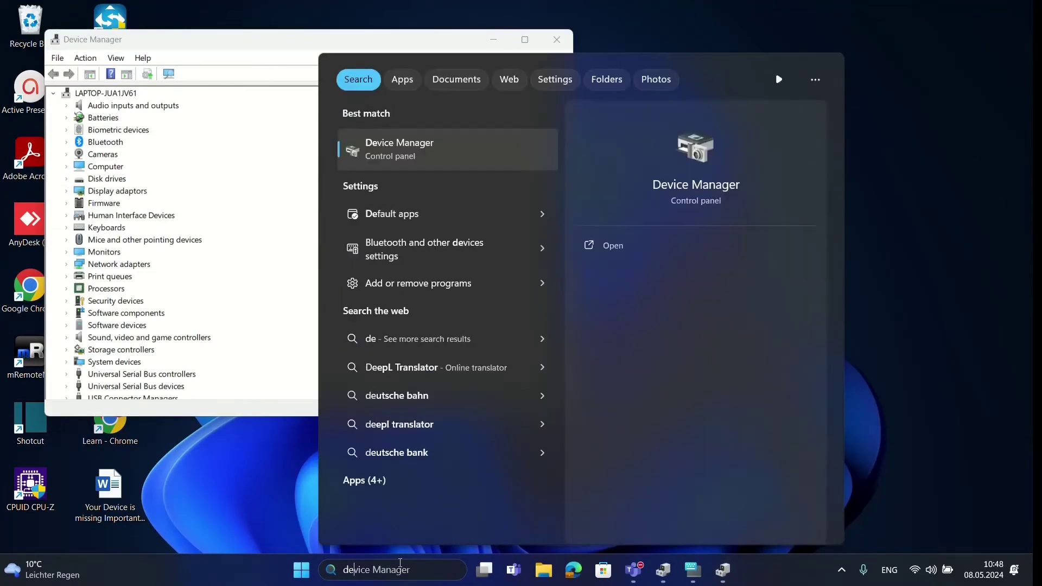
pyautogui.write('anager')
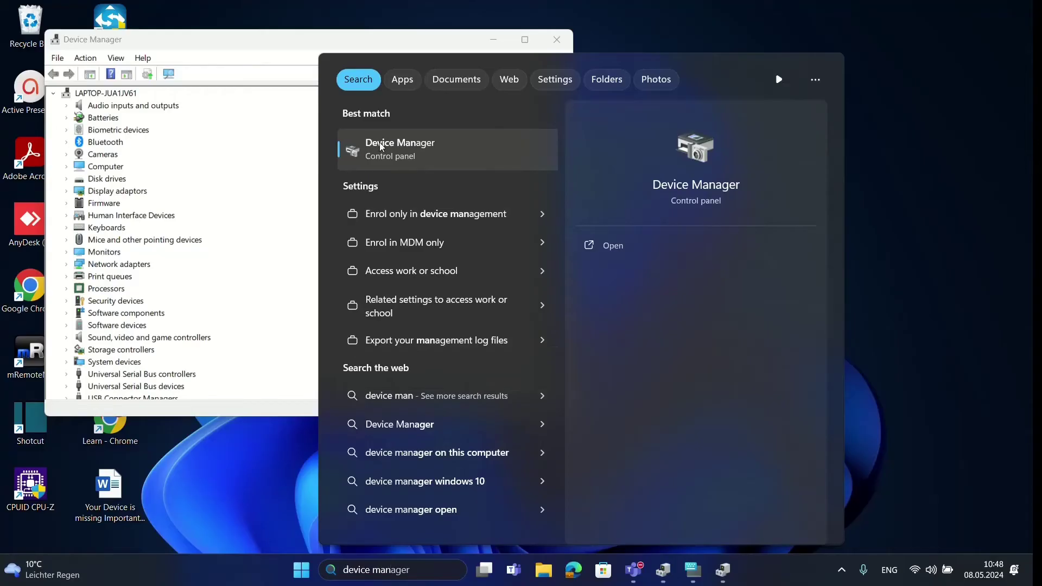
pyautogui.click(284, 164)
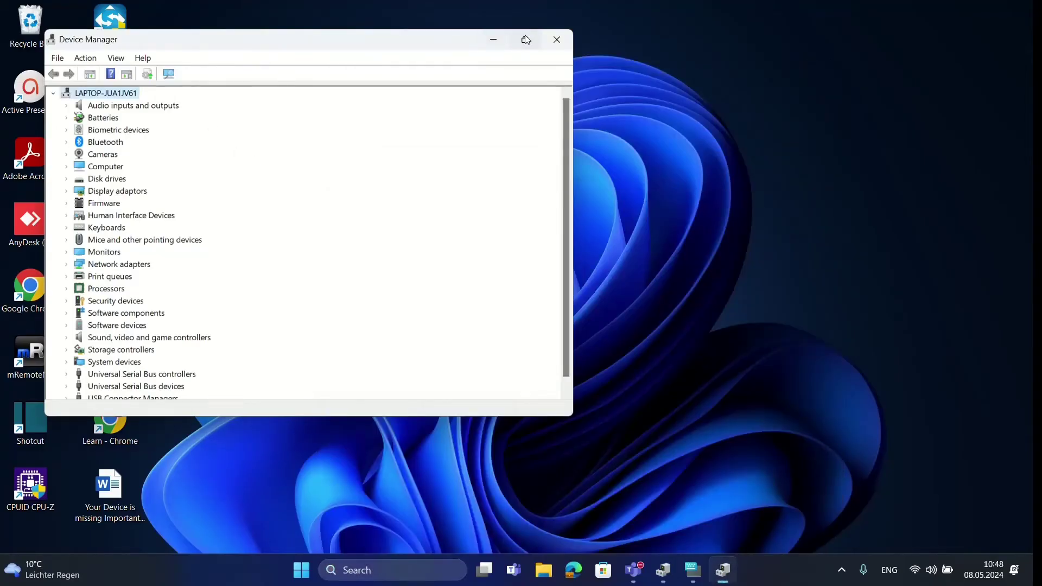
pyautogui.click(526, 39)
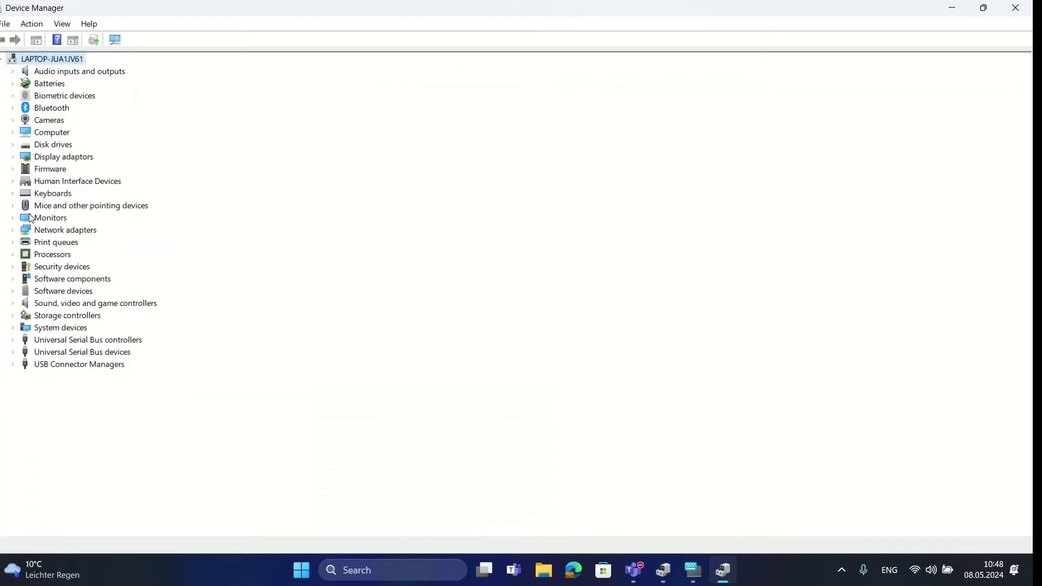
pyautogui.click(12, 193)
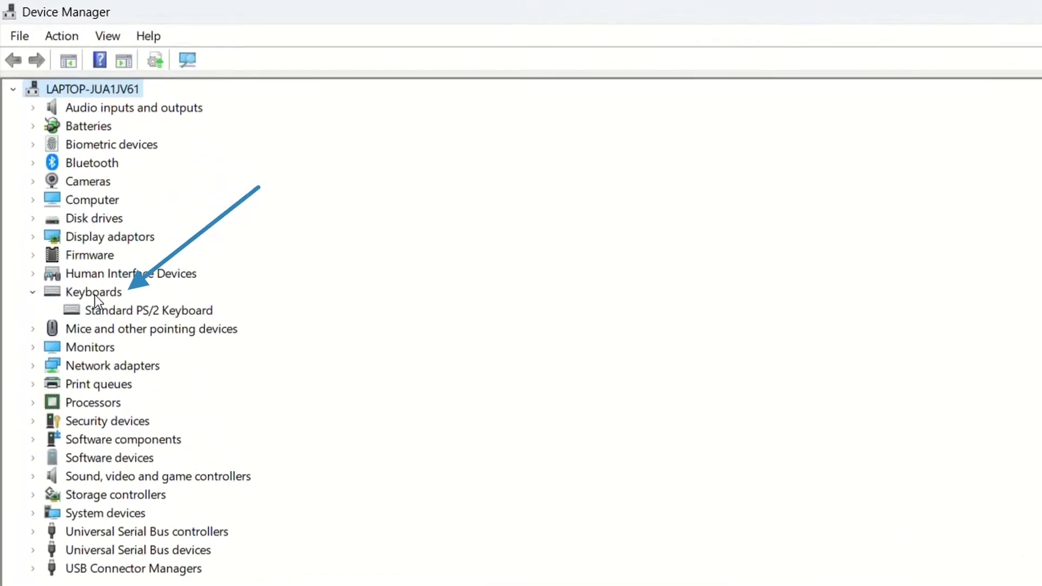
pyautogui.click(119, 308)
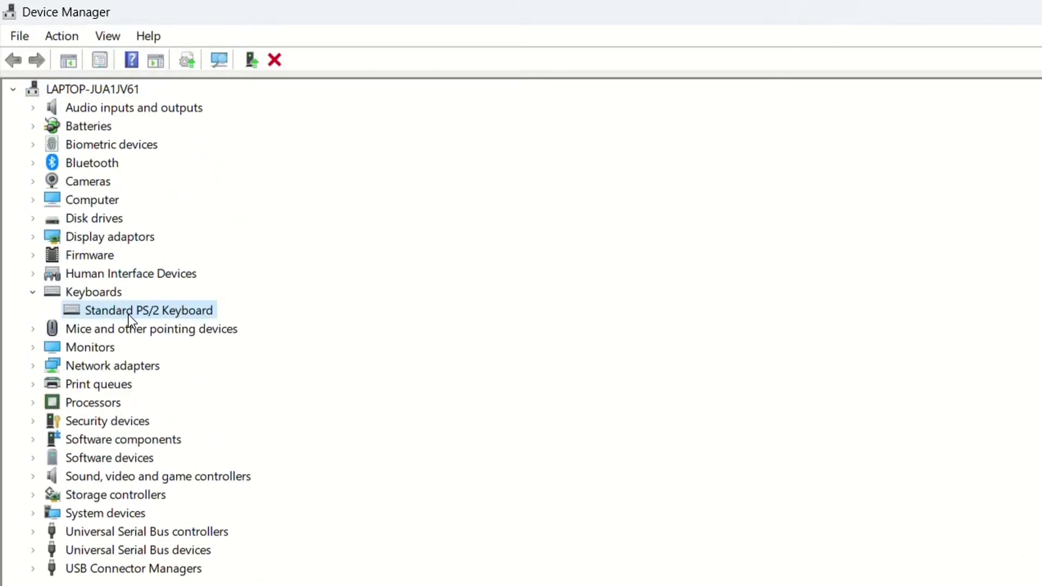
pyautogui.rightClick(185, 312)
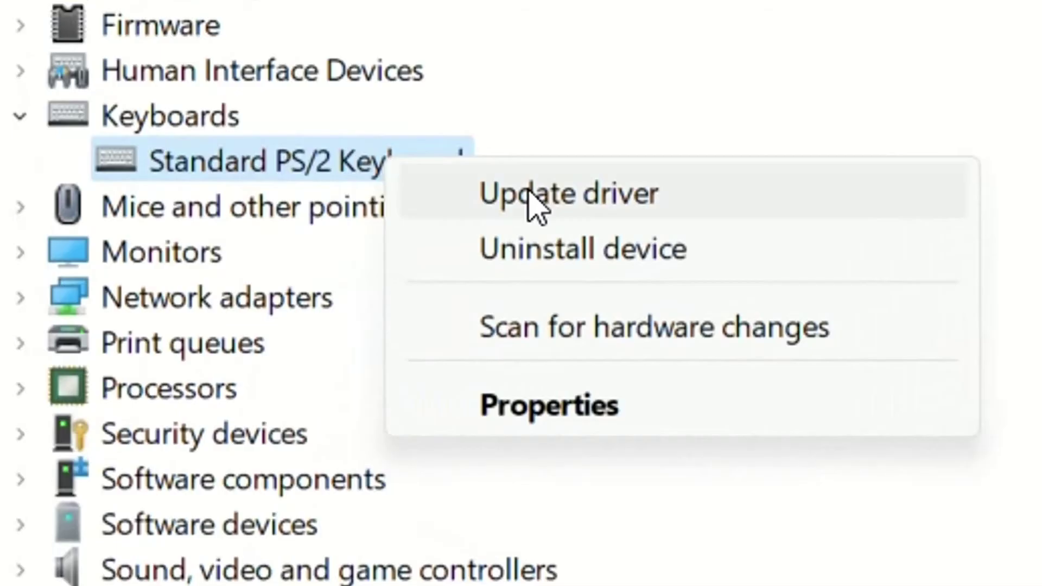
pyautogui.click(530, 193)
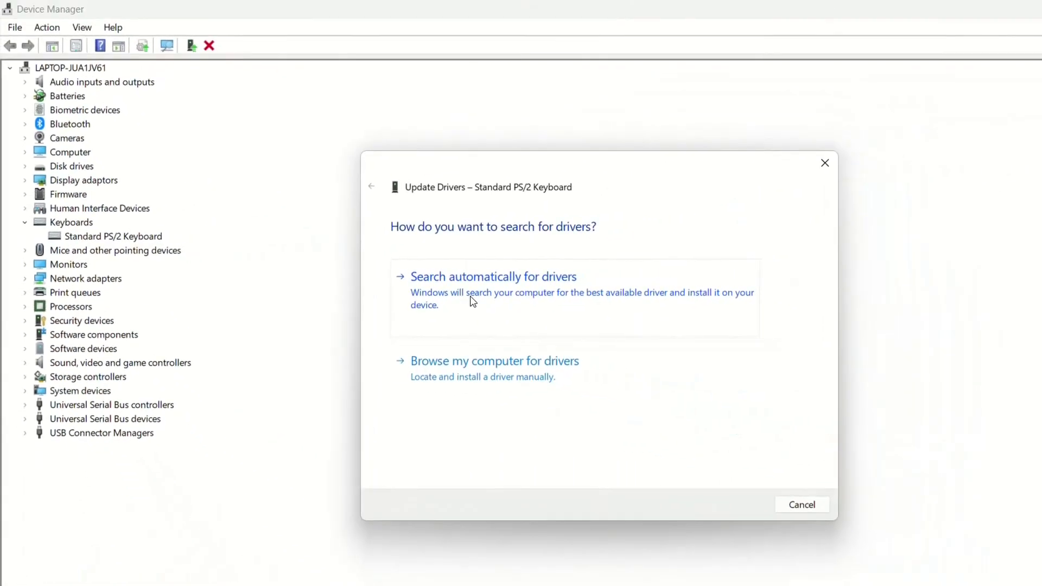
pyautogui.click(530, 293)
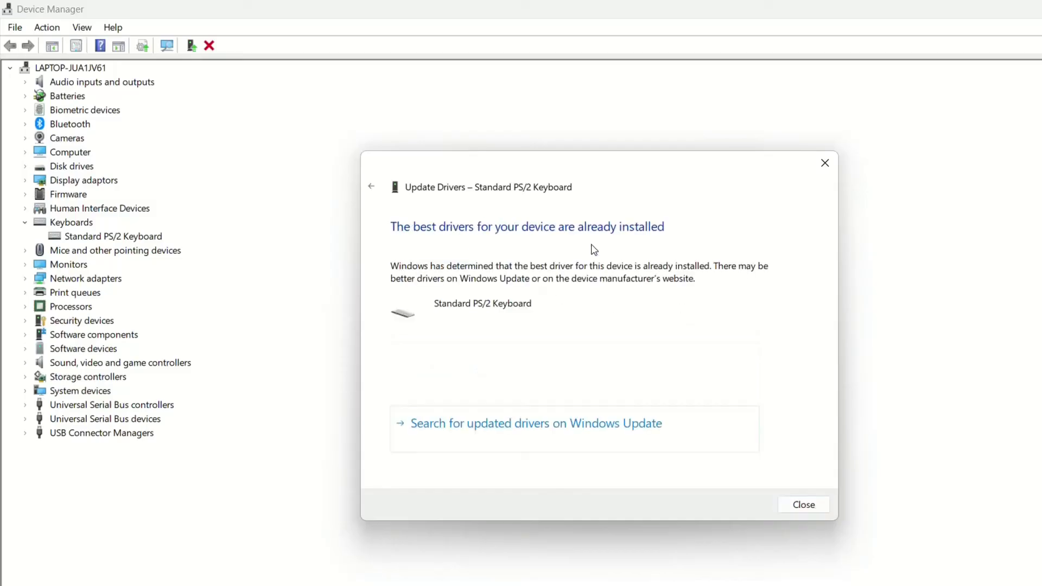
pyautogui.click(371, 187)
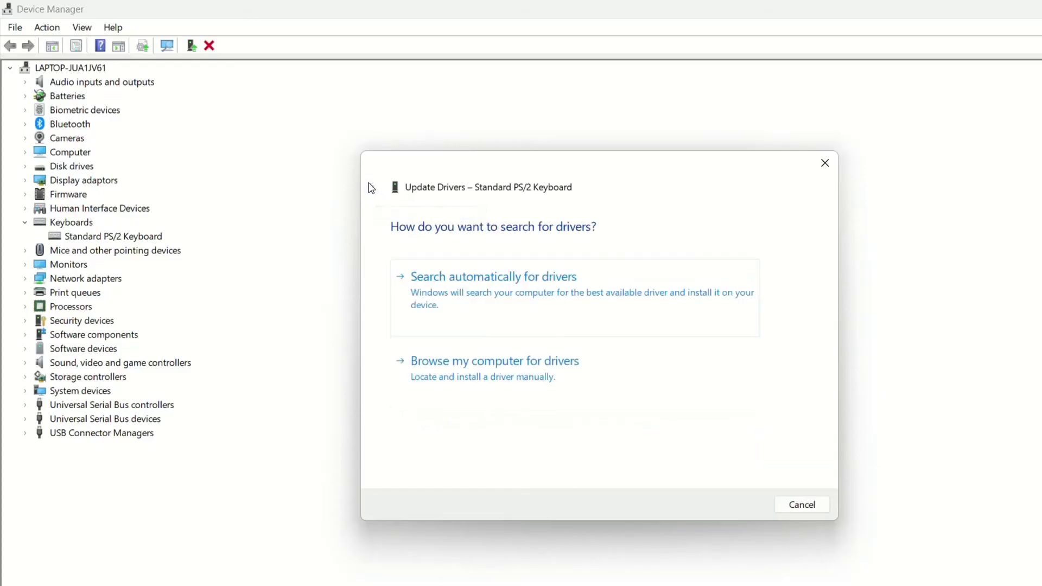
pyautogui.click(508, 378)
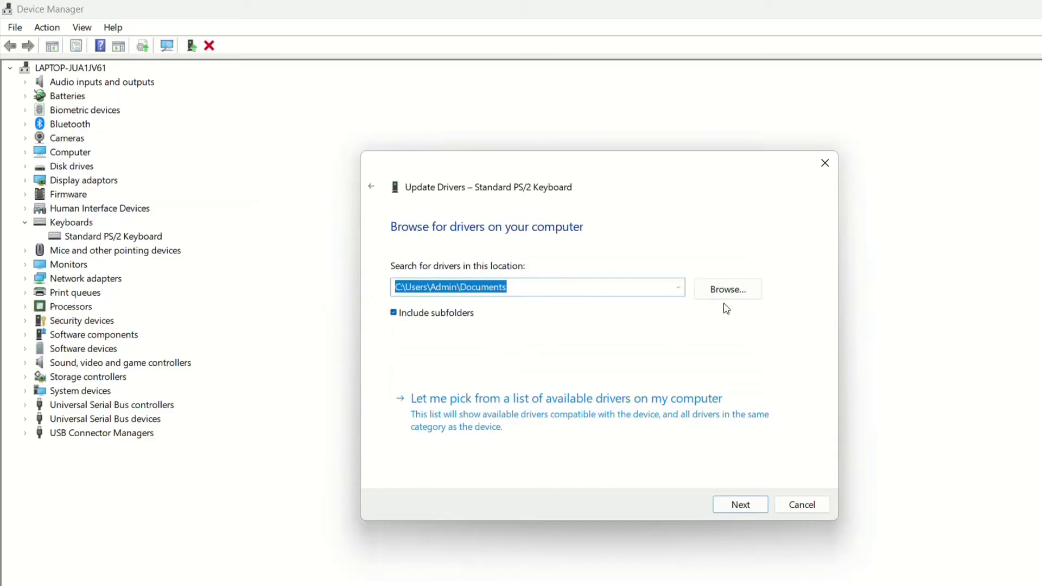
pyautogui.click(740, 504)
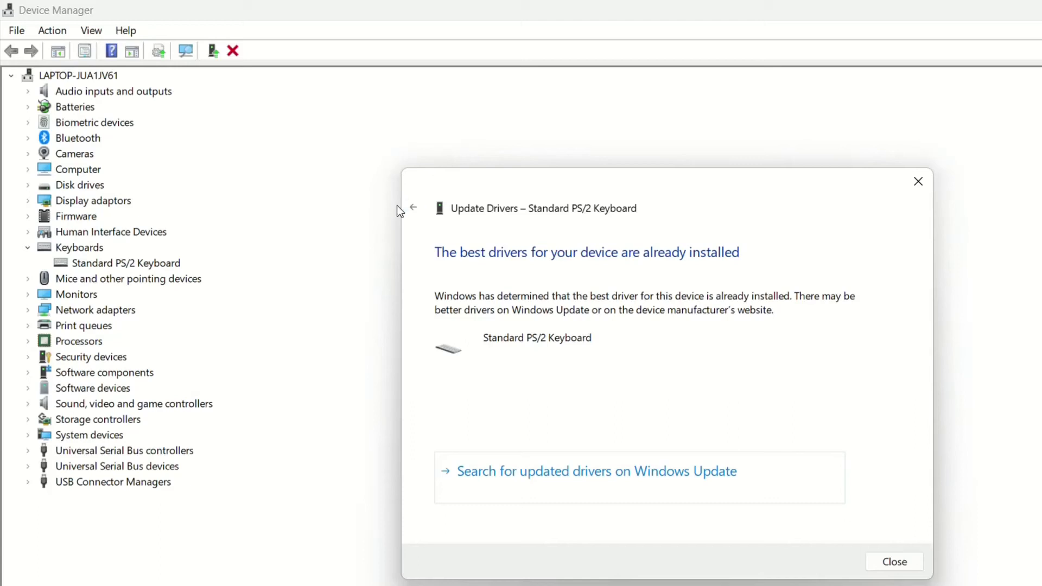
pyautogui.click(415, 208)
pyautogui.click(892, 561)
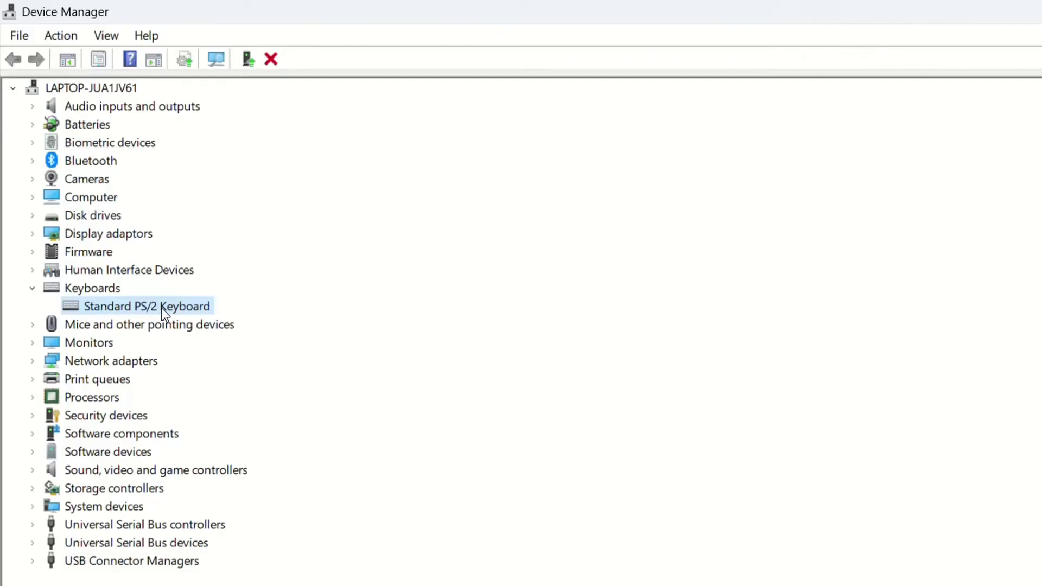
# Step: Uninstall the Standard PS/2 Keyboard device and decline the restart prompt
pyautogui.rightClick(162, 308)
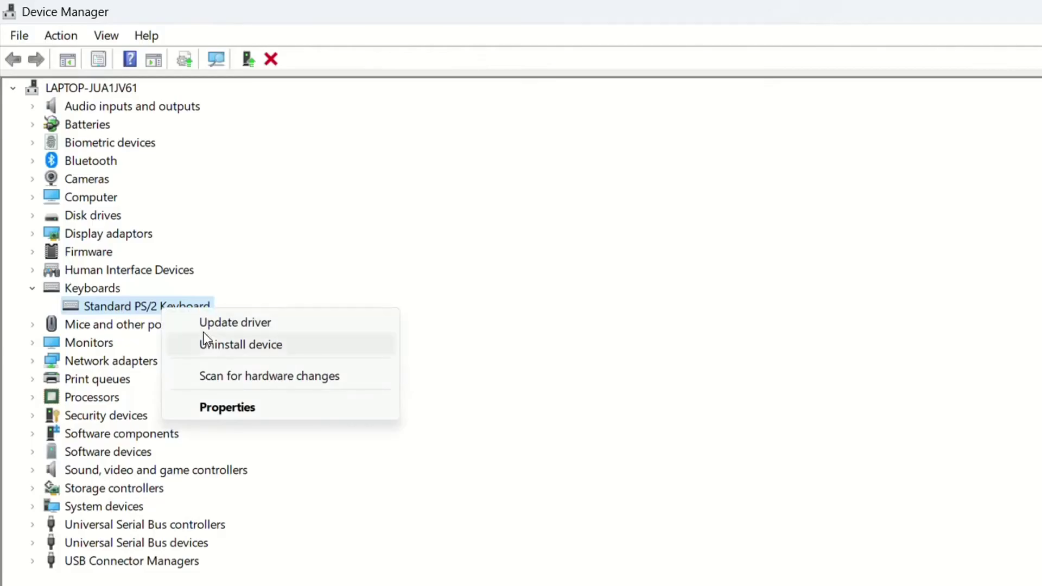
pyautogui.click(225, 351)
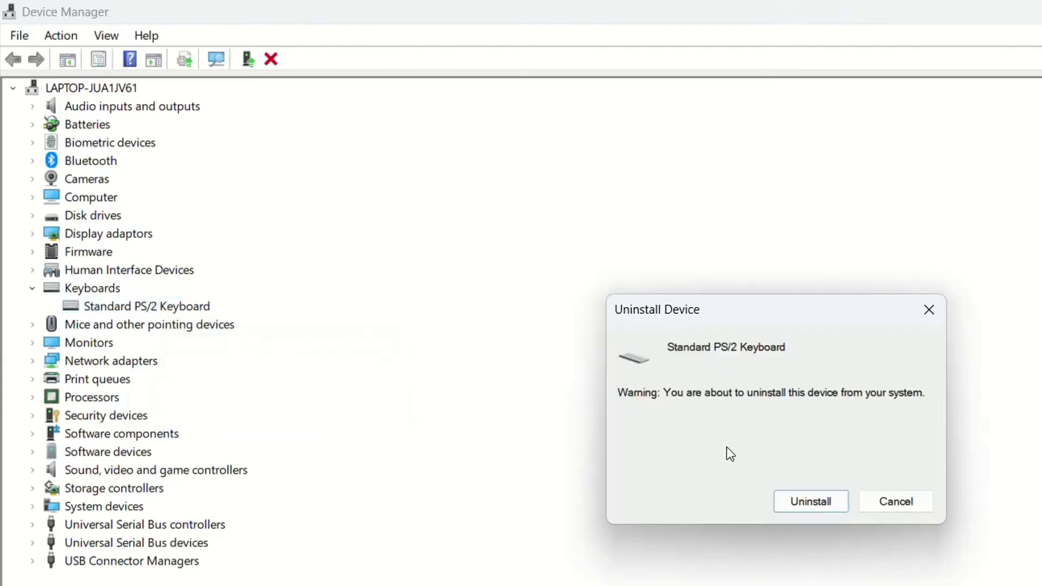
pyautogui.click(783, 501)
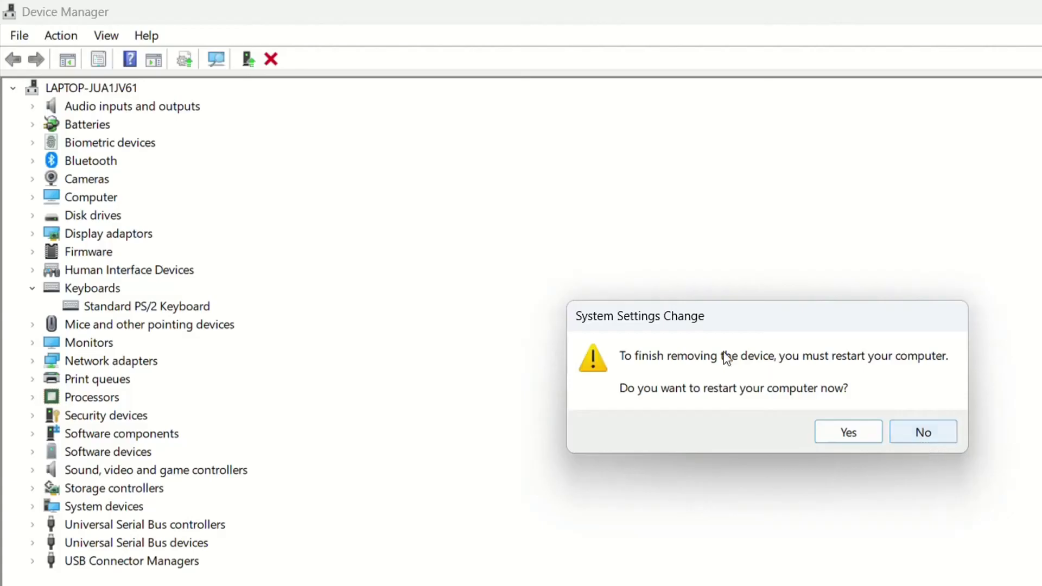
pyautogui.click(939, 440)
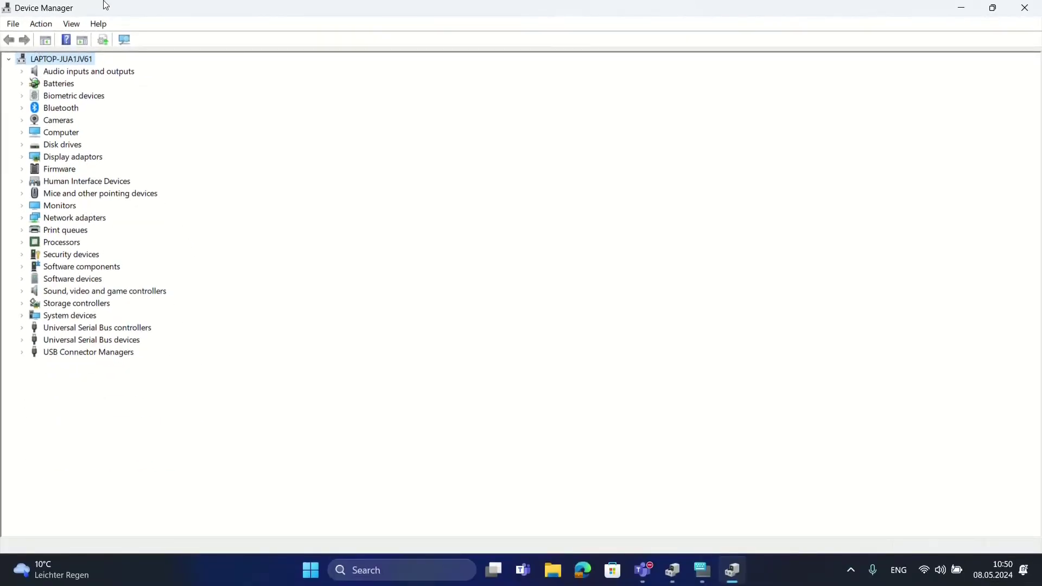
# Step: Scan for hardware changes from the Action menu, then minimize Device Manager
pyautogui.click(41, 25)
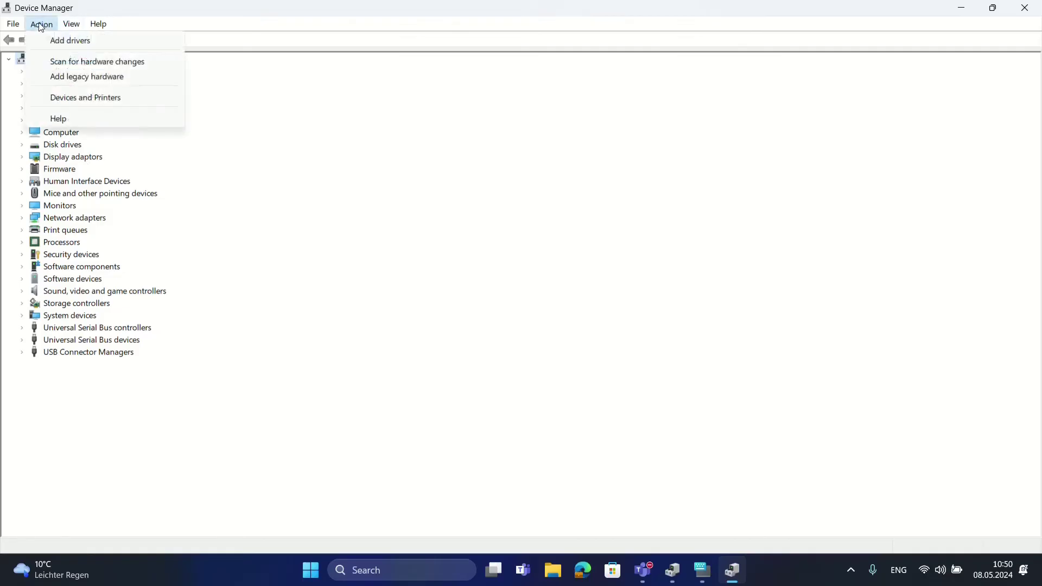
pyautogui.click(84, 62)
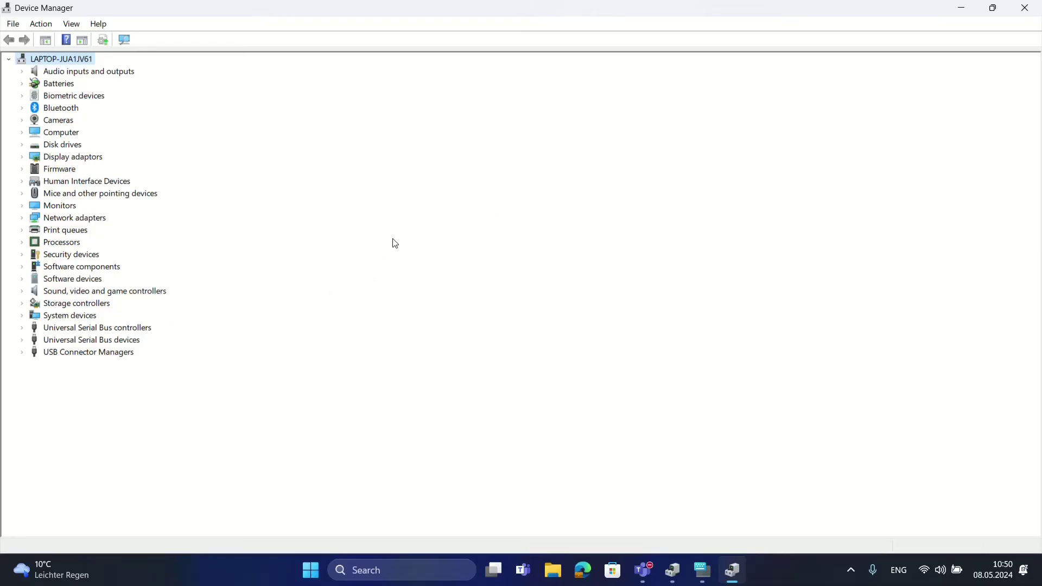
pyautogui.click(962, 9)
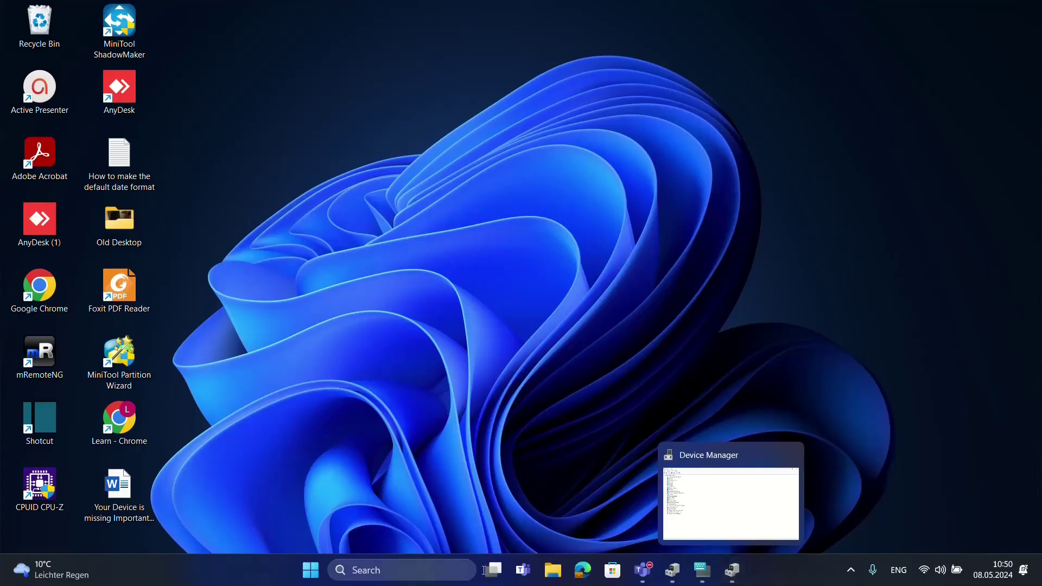
# Step: Restore the On-Screen Keyboard from the taskbar and shift it left to fit the screen
pyautogui.click(703, 570)
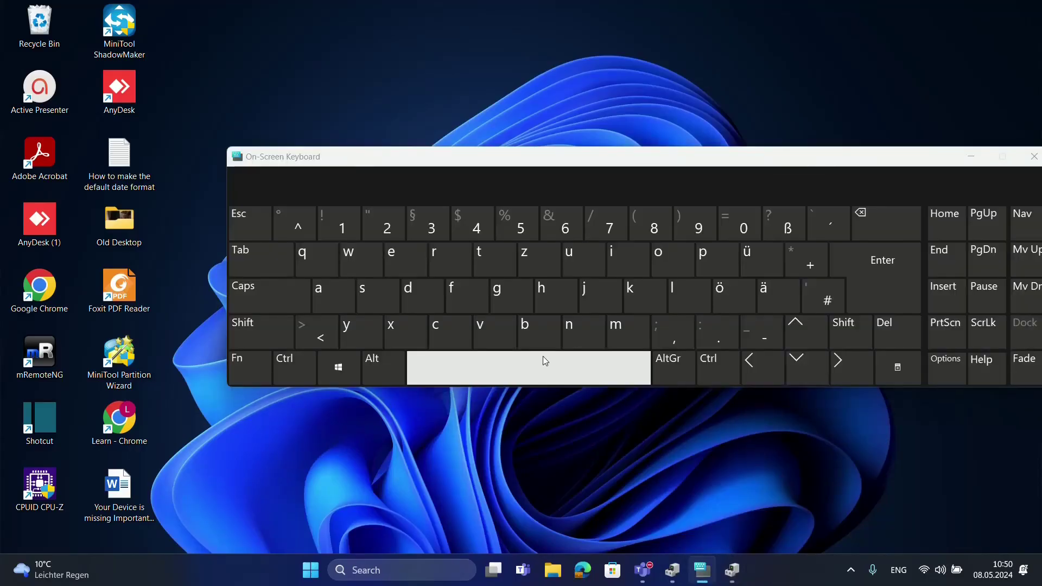
pyautogui.moveTo(746, 164); pyautogui.dragTo(670, 164)
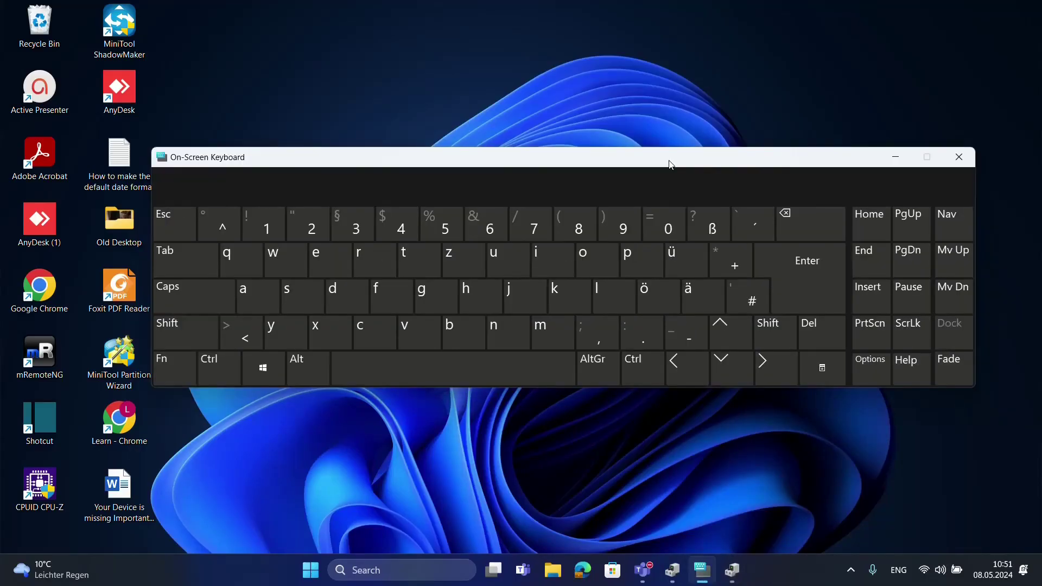